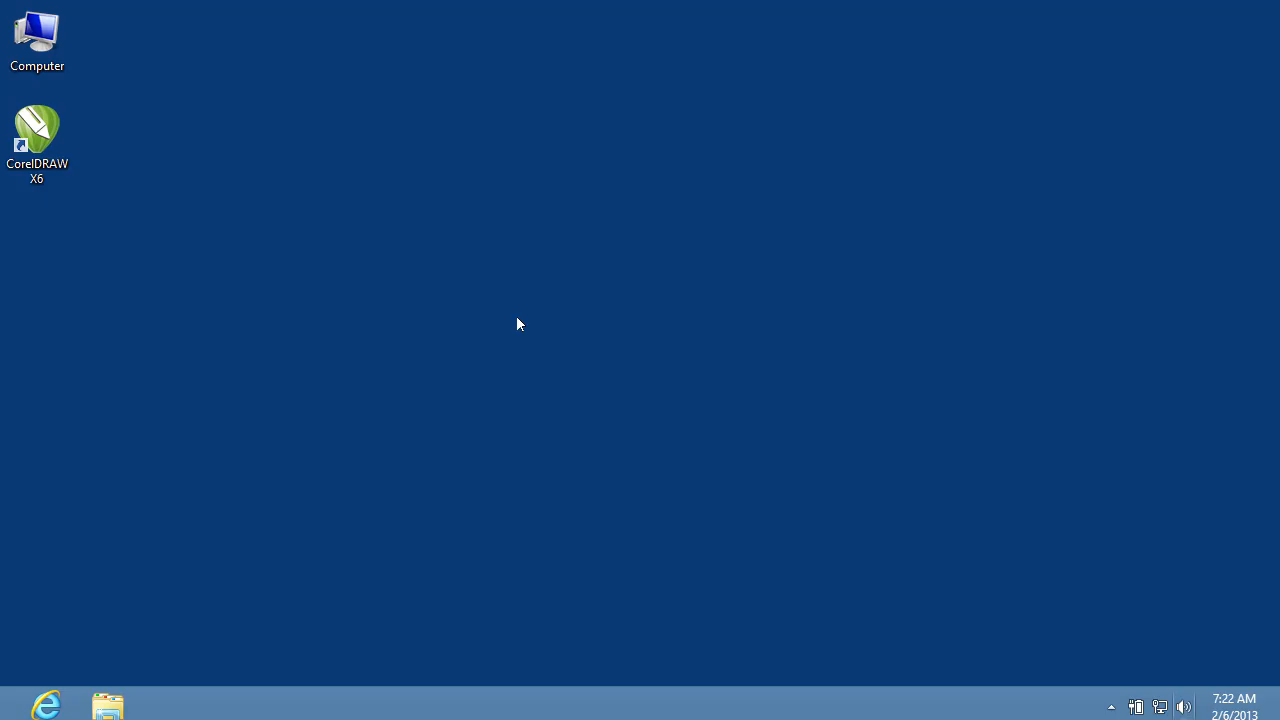
Launch CorelDRAW X6 from its desktop shortcut
double_click(40, 140)
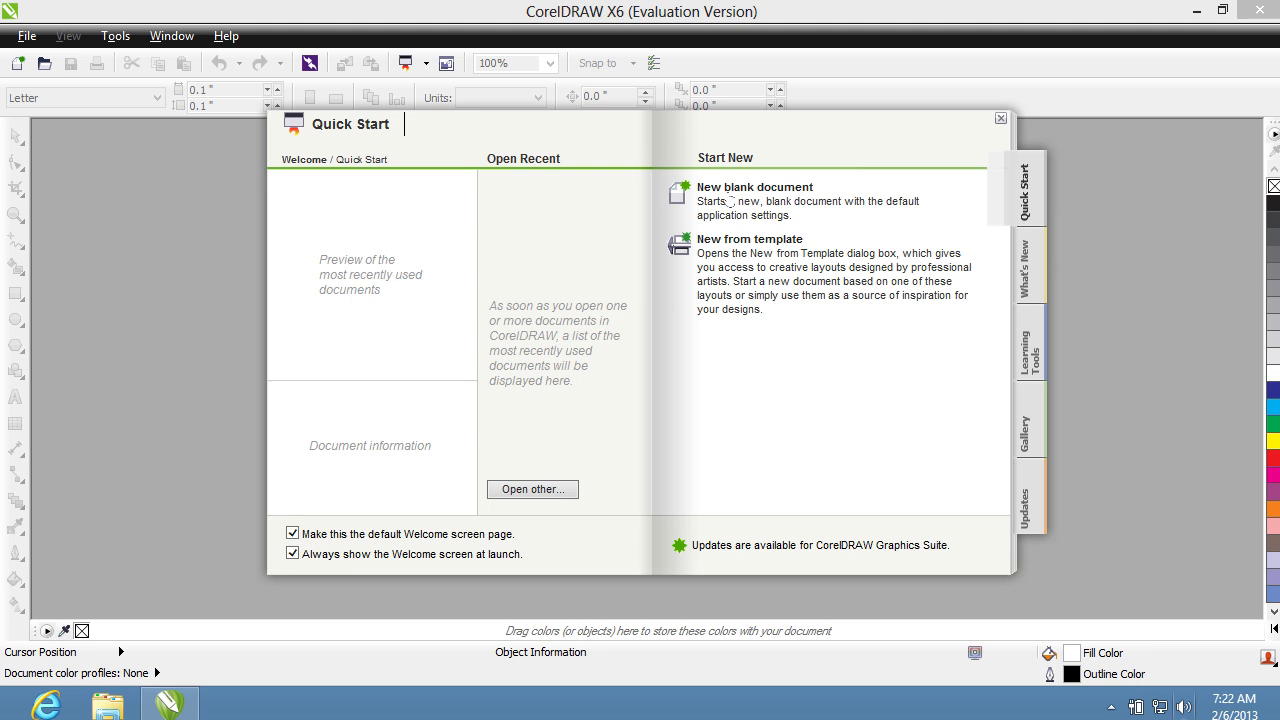
Create a new blank document with the default A4 portrait preset
click(737, 192)
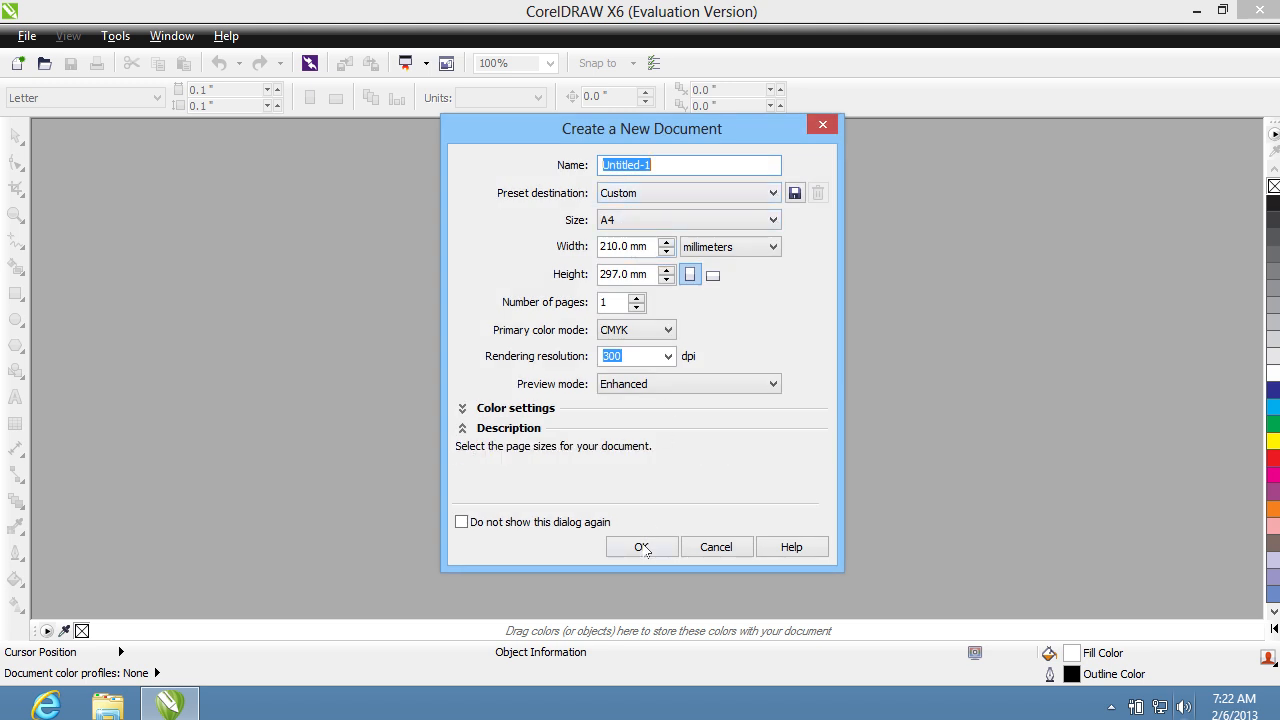
click(641, 547)
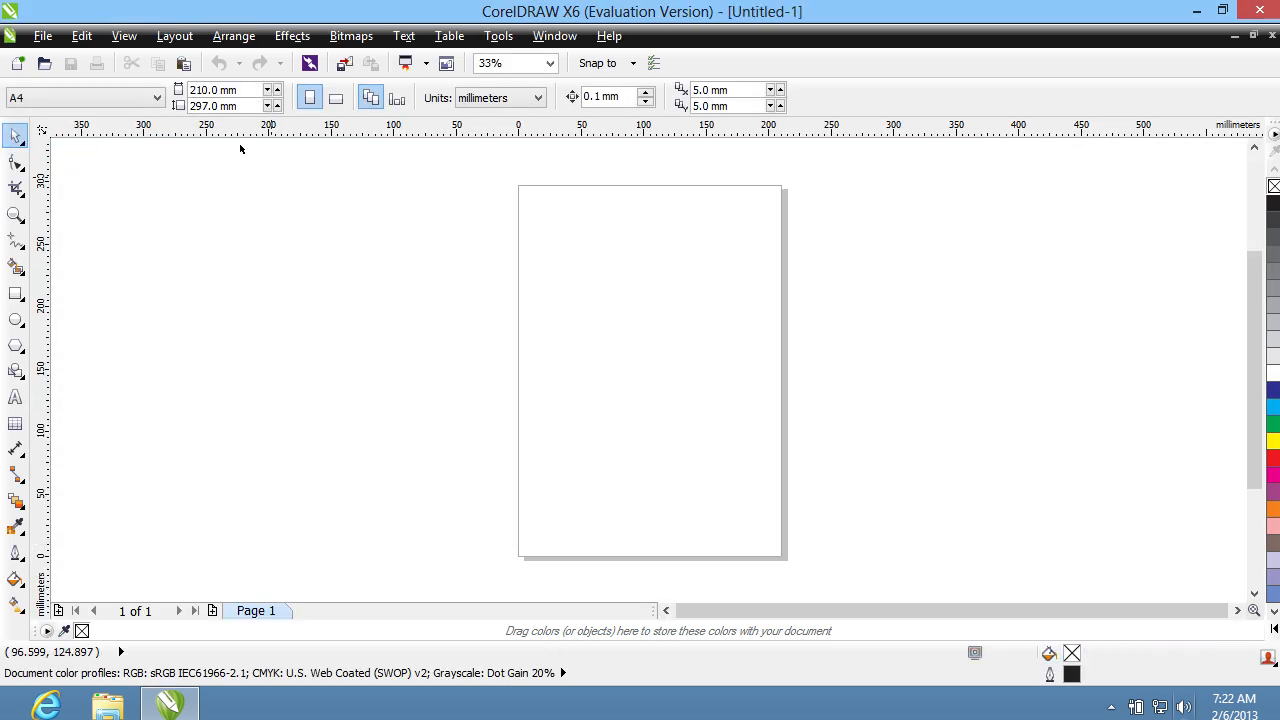
click(175, 36)
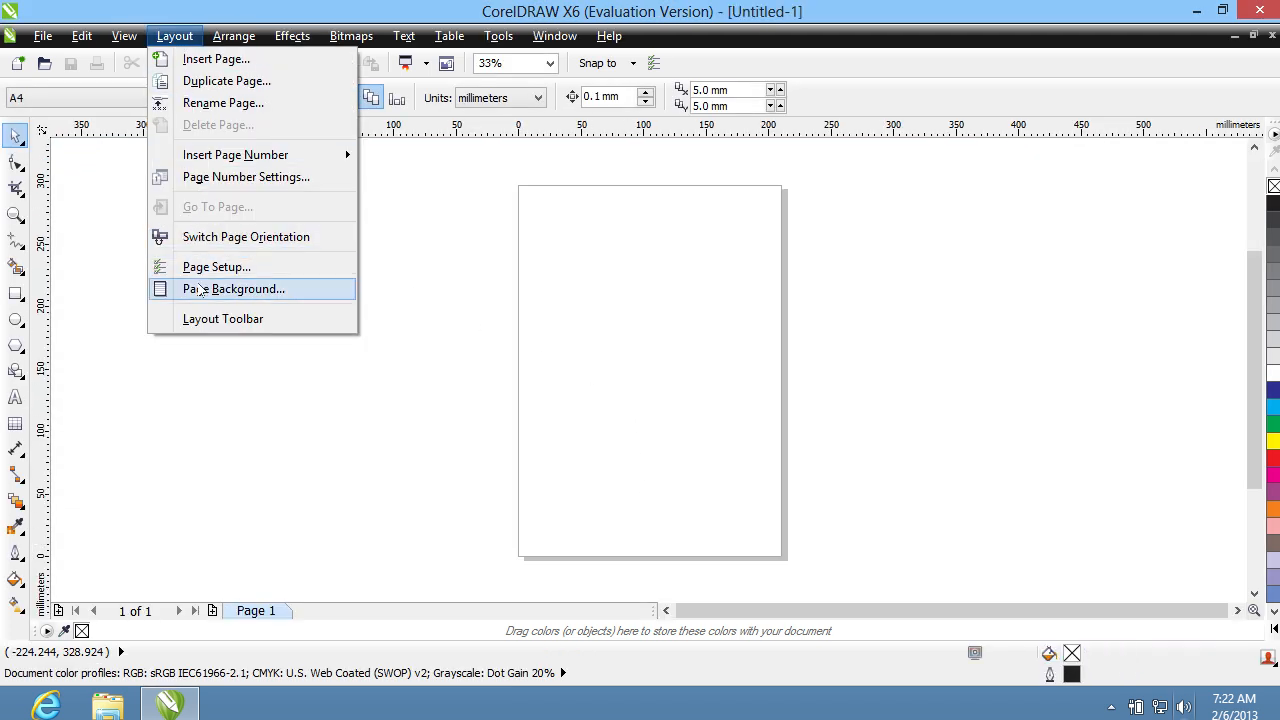
Set the page background of Untitled-1 to a solid red colour
click(200, 290)
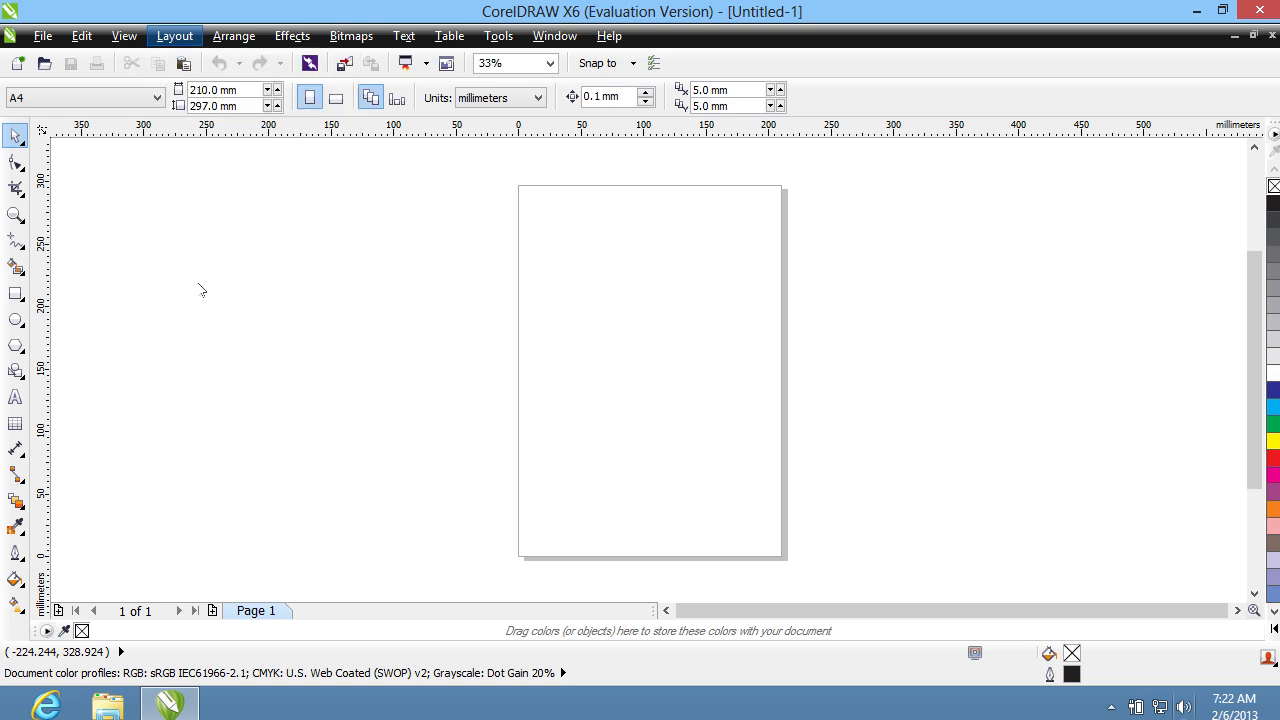
click(643, 189)
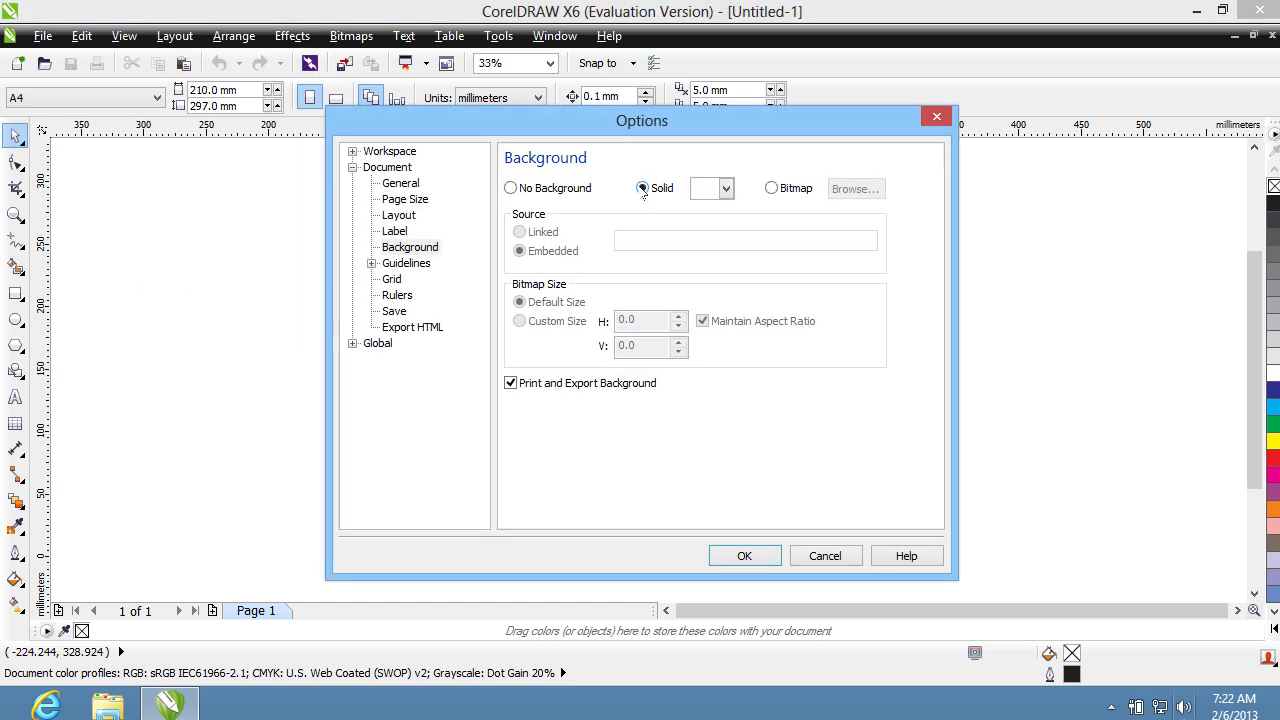
click(726, 188)
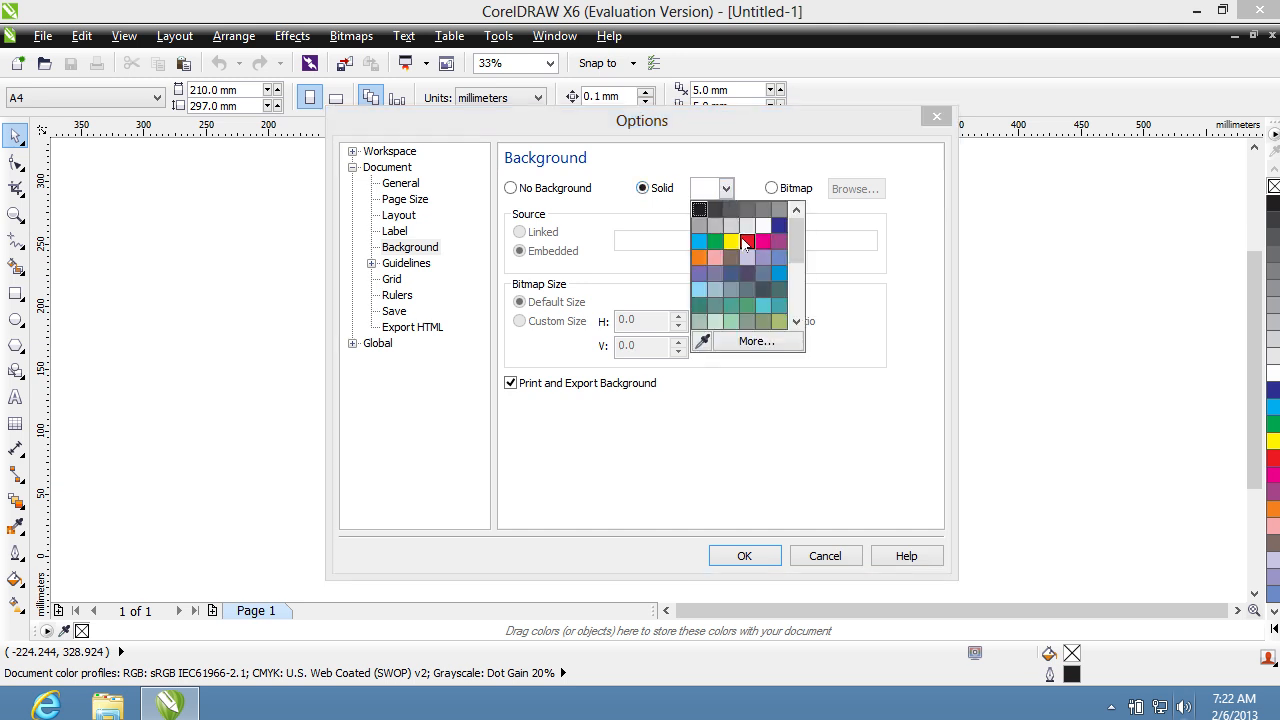
click(745, 245)
click(744, 555)
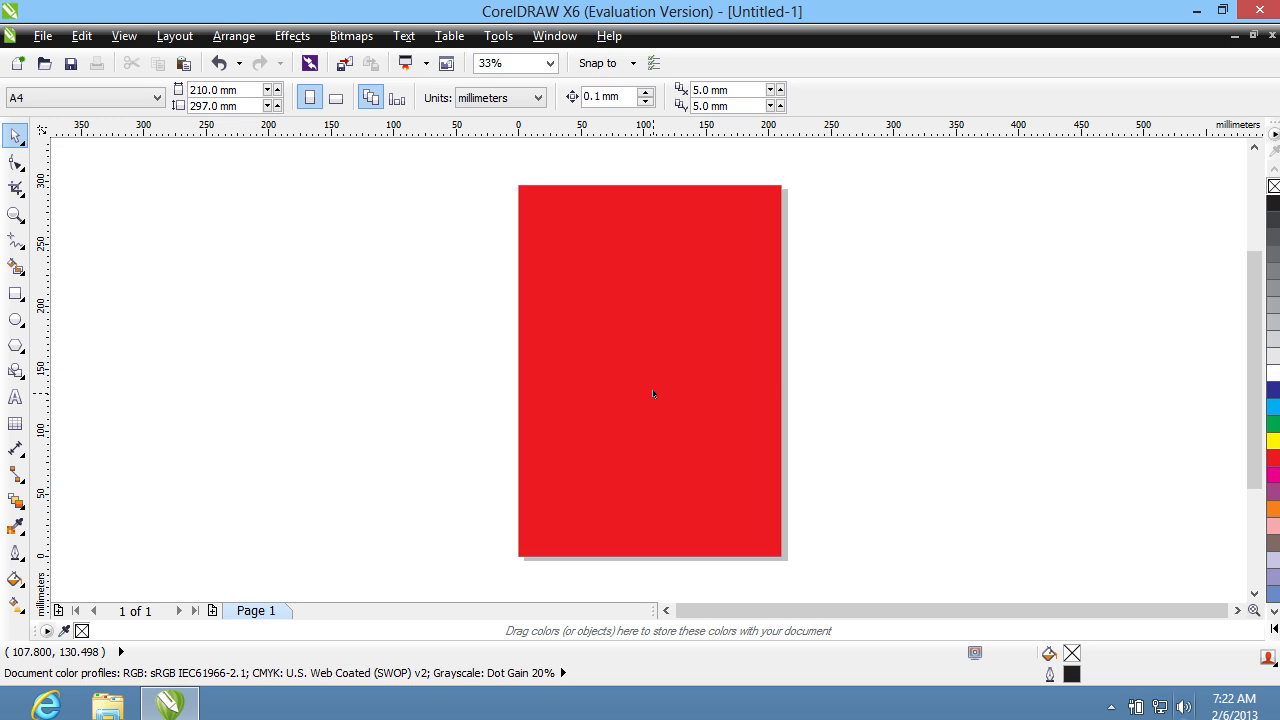
click(175, 36)
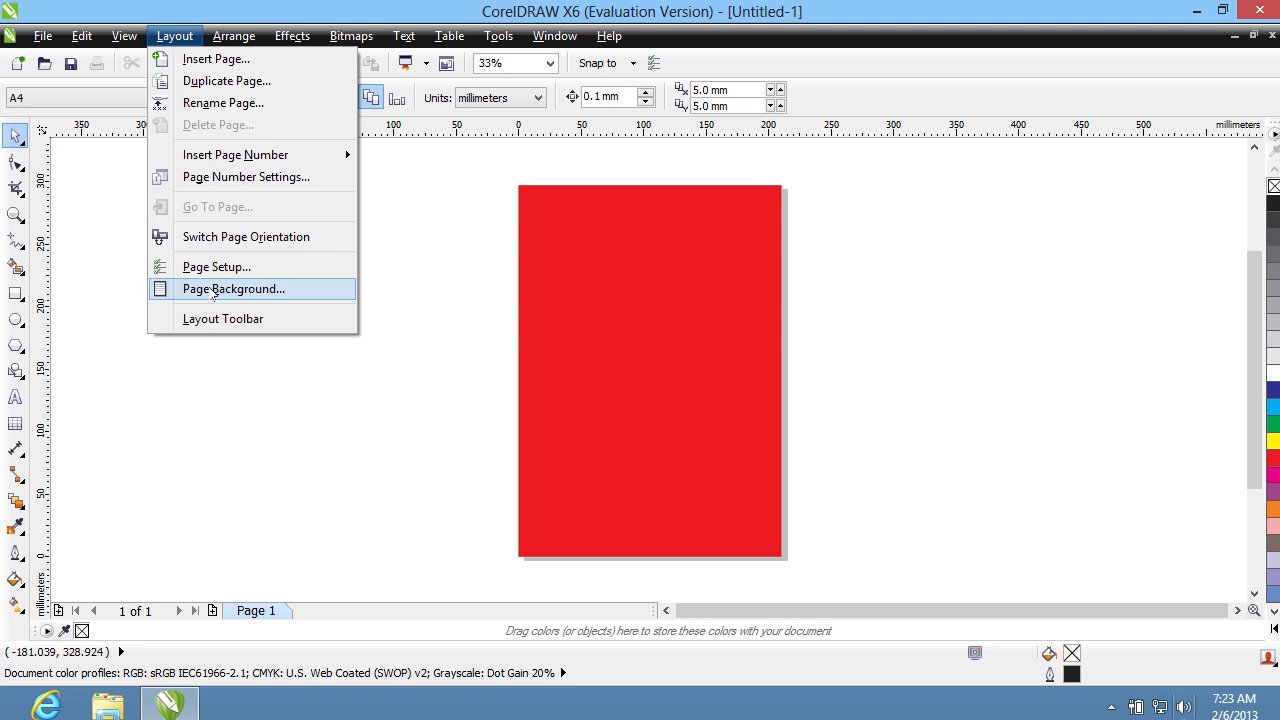
Change the page background to Bitmap and browse to the Grunge textures folder
click(213, 289)
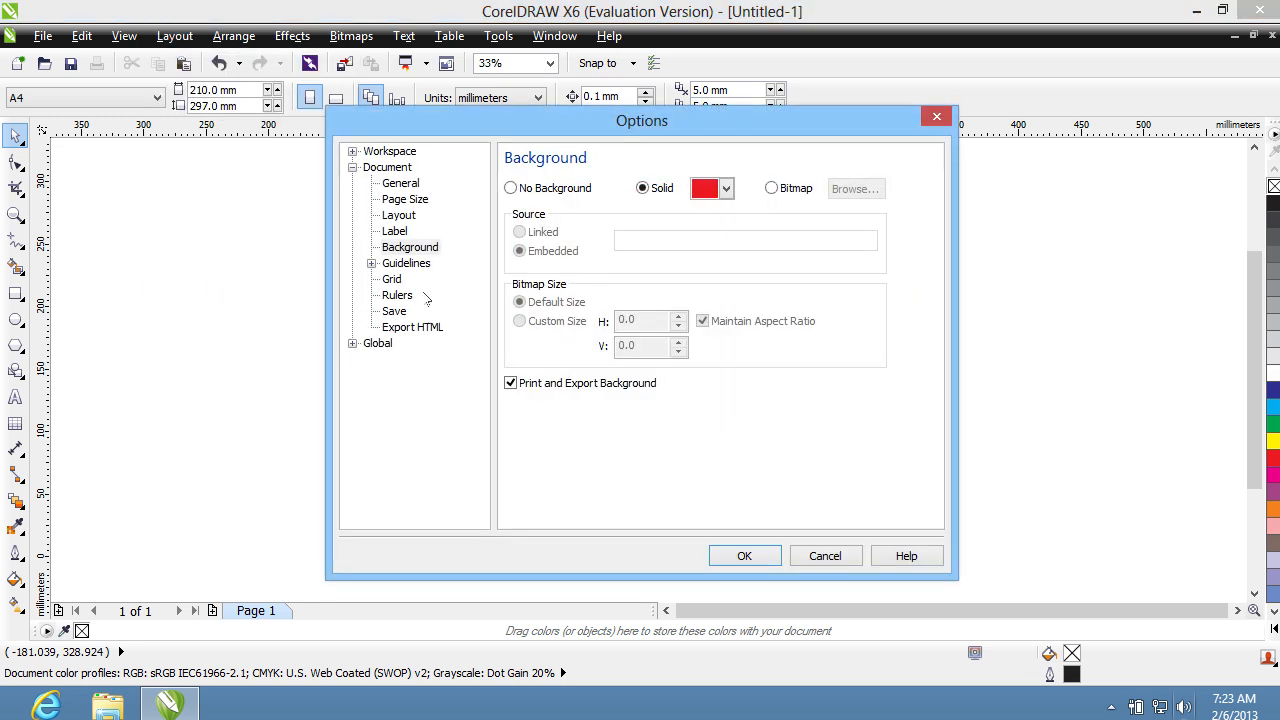
click(776, 189)
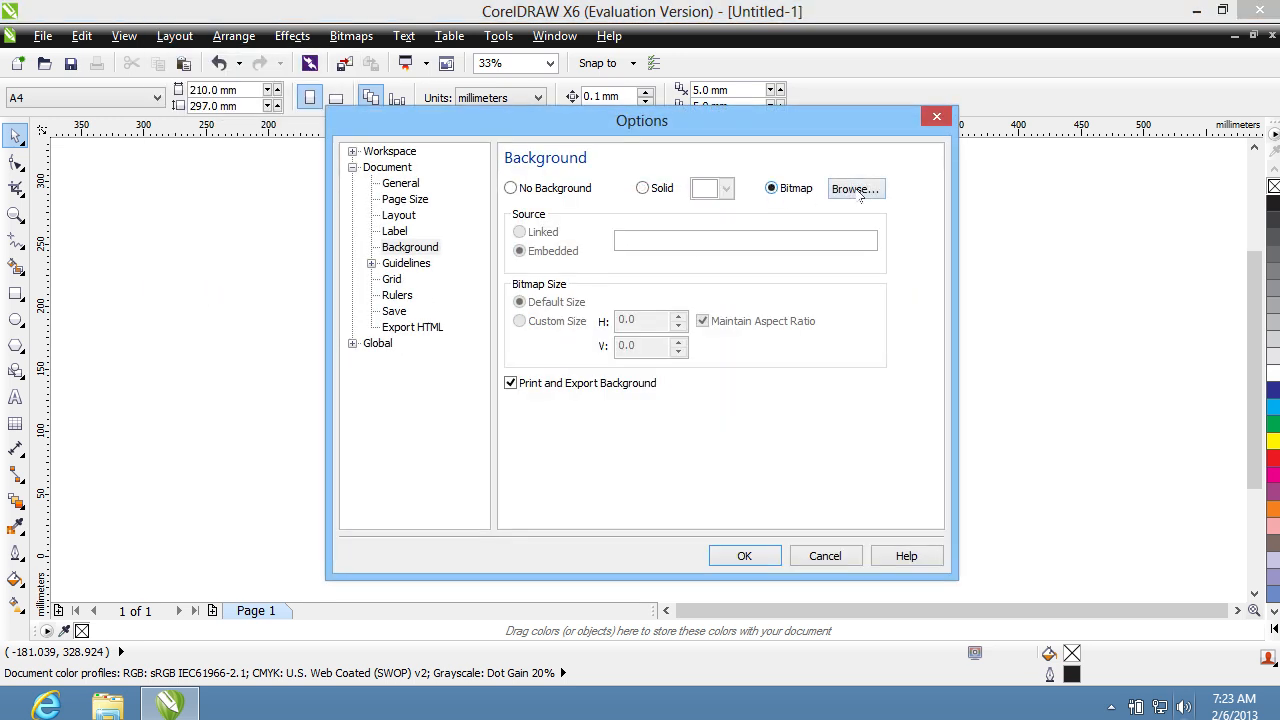
click(858, 191)
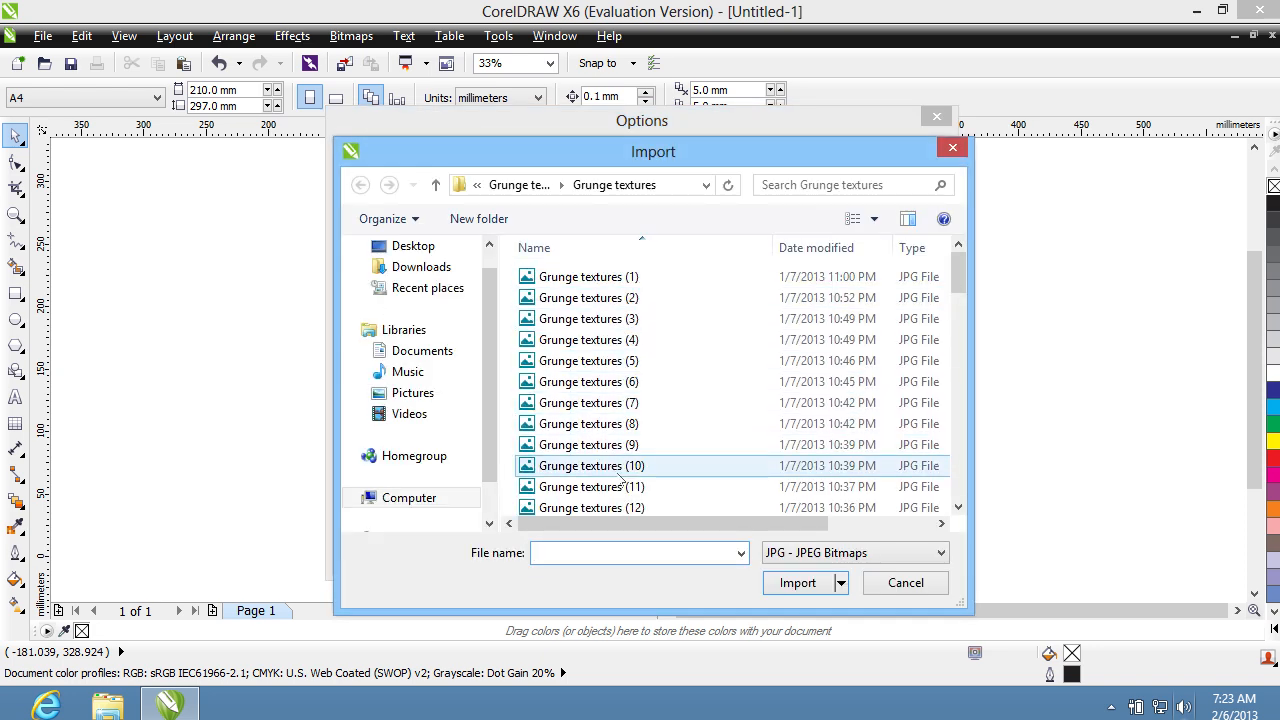
scroll(700, 290, down, 3)
scroll(740, 270, down, 5)
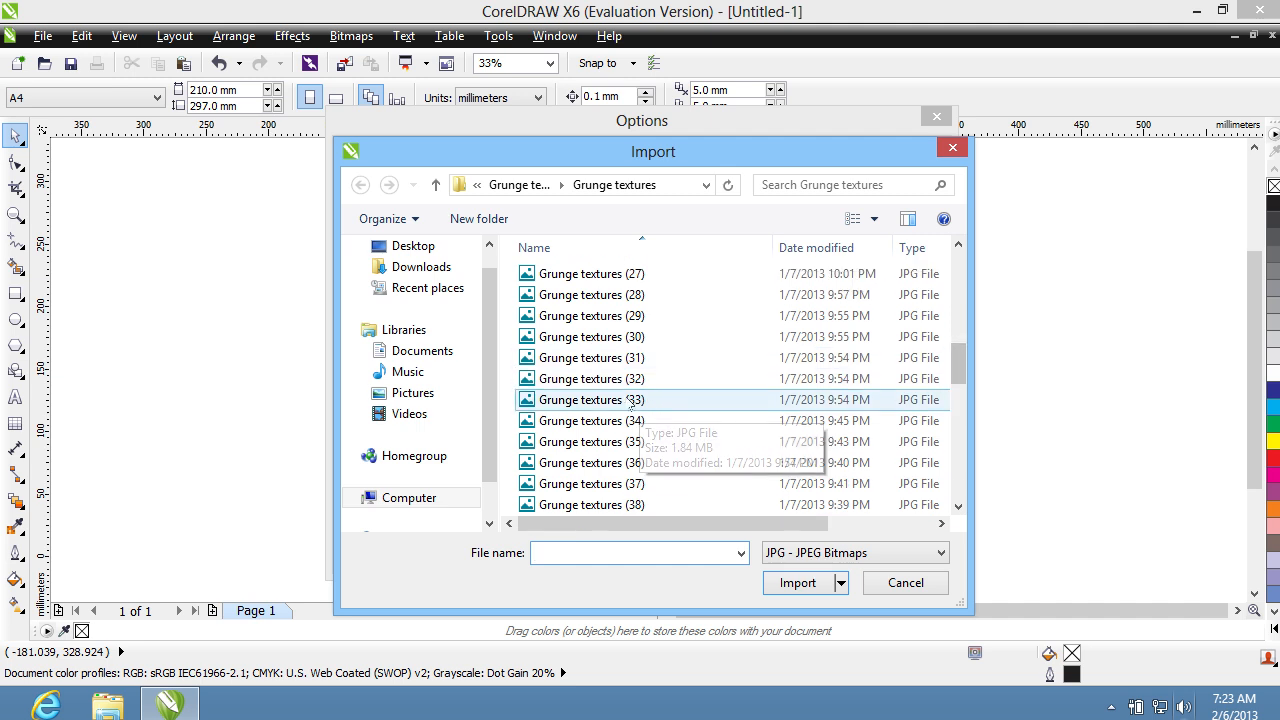
Import Grunge textures (33) as the bitmap page background and apply it
click(624, 403)
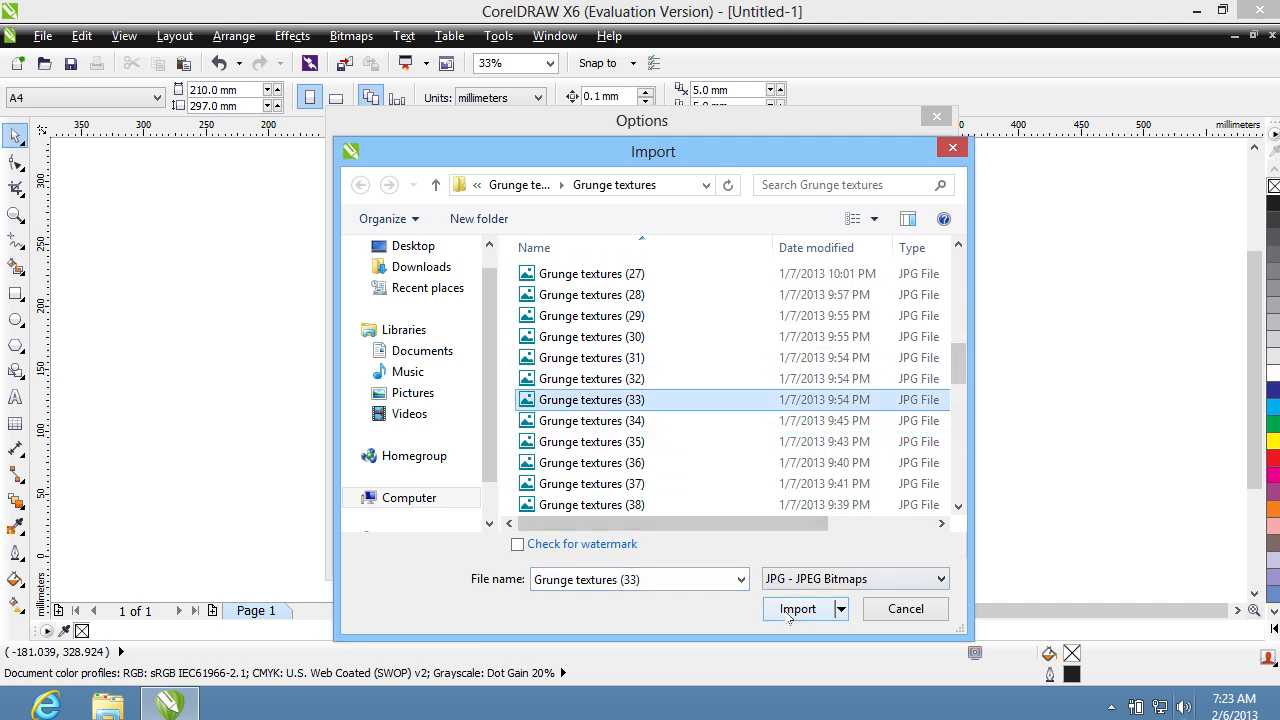
click(800, 609)
click(740, 556)
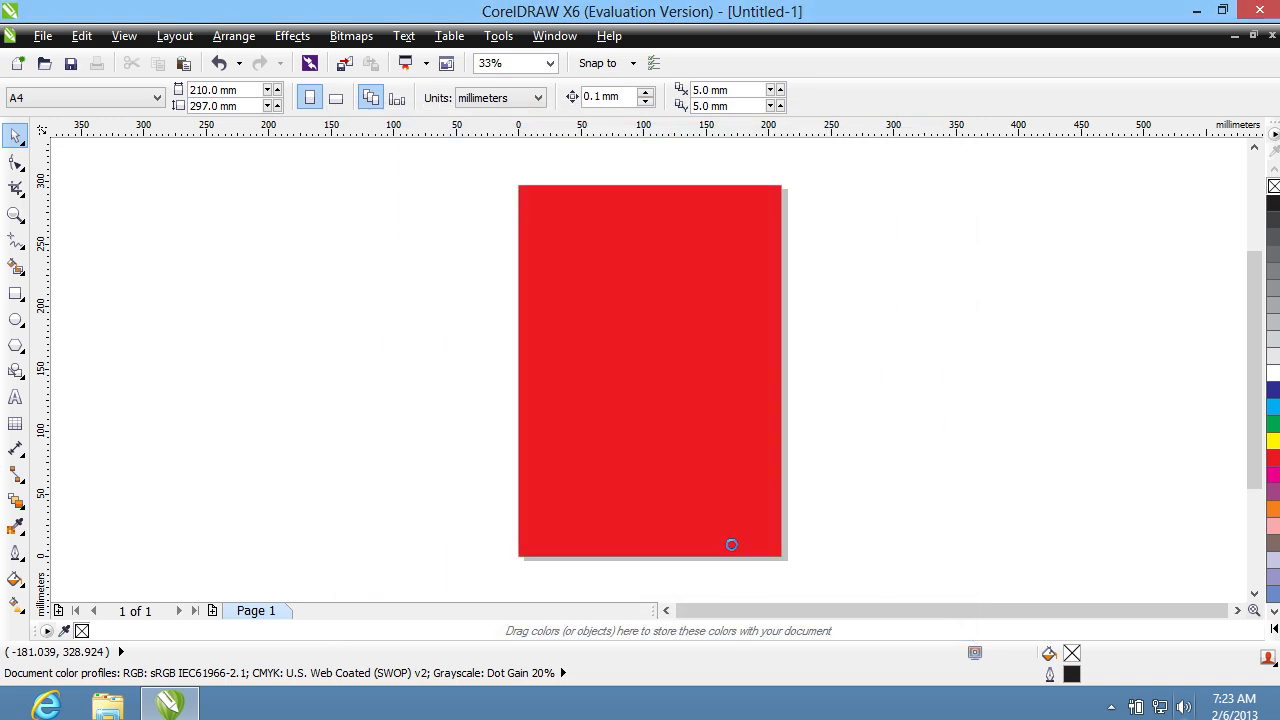